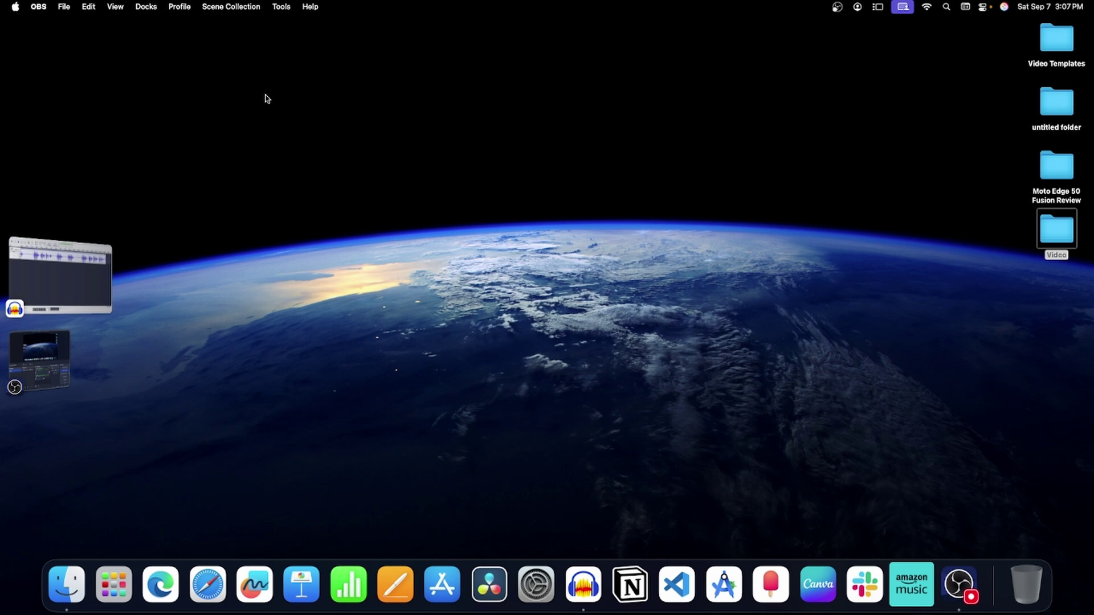
Launch System Settings through Spotlight search.
click(311, 272)
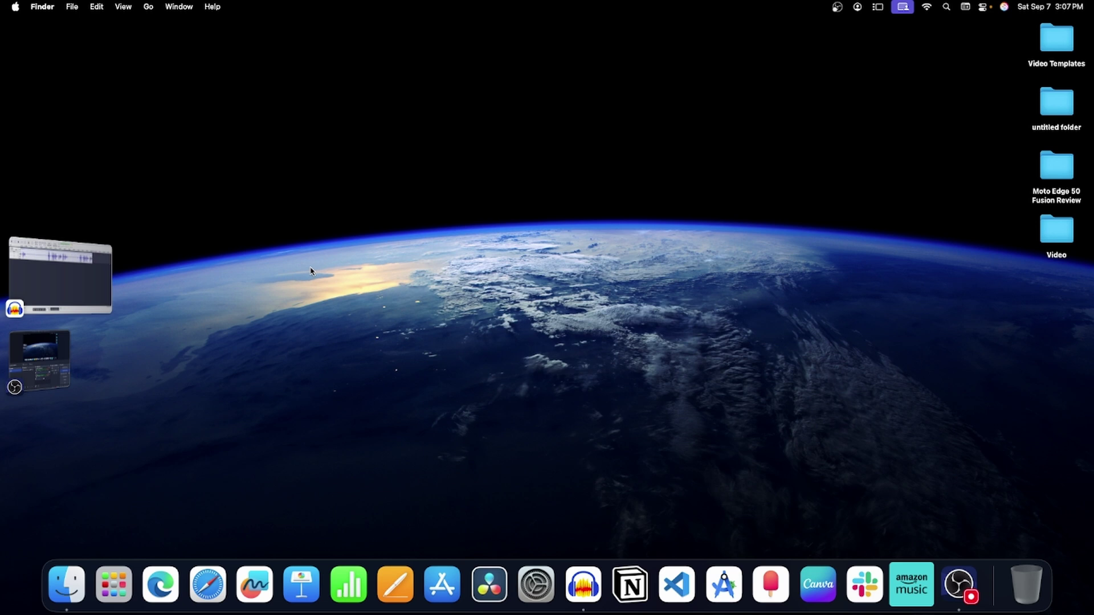
key(super+space)
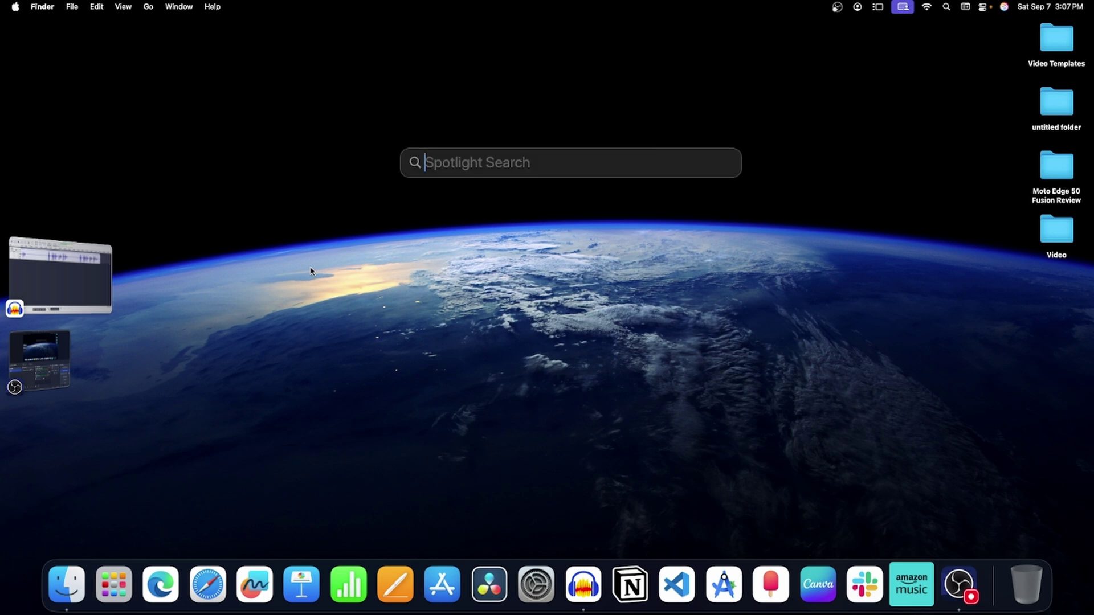
text(sys)
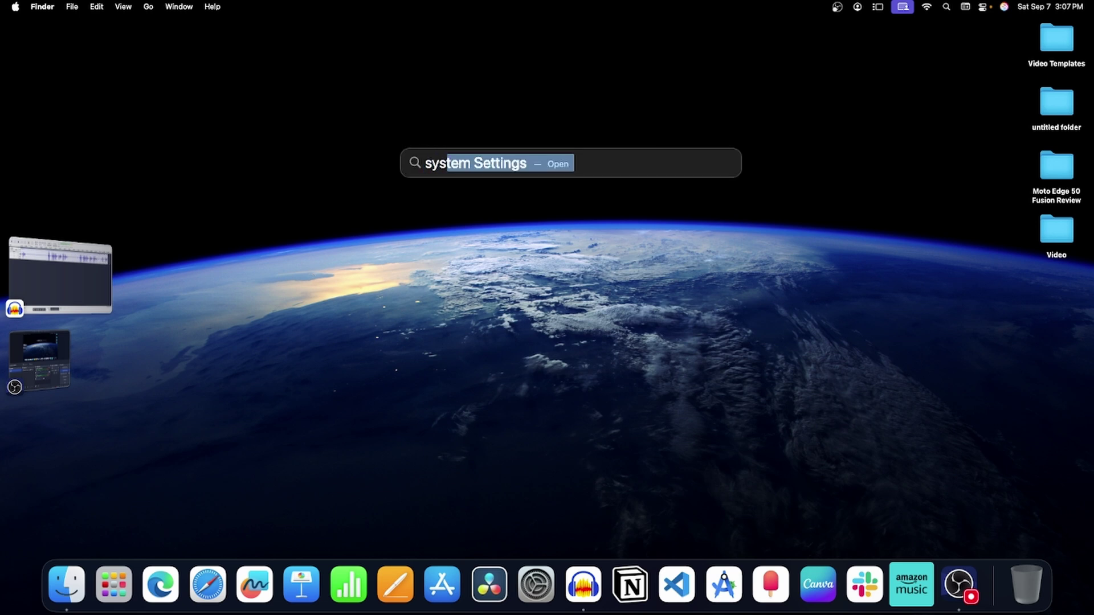
key(Return)
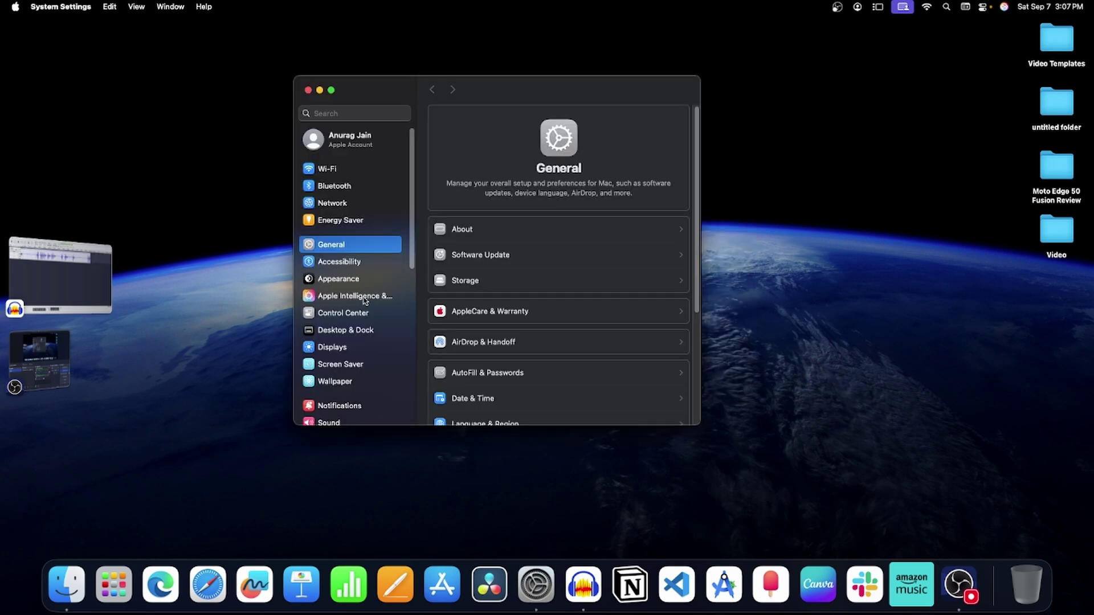
Keep Siri's language as English (United States) in Apple Intelligence & Siri.
click(385, 299)
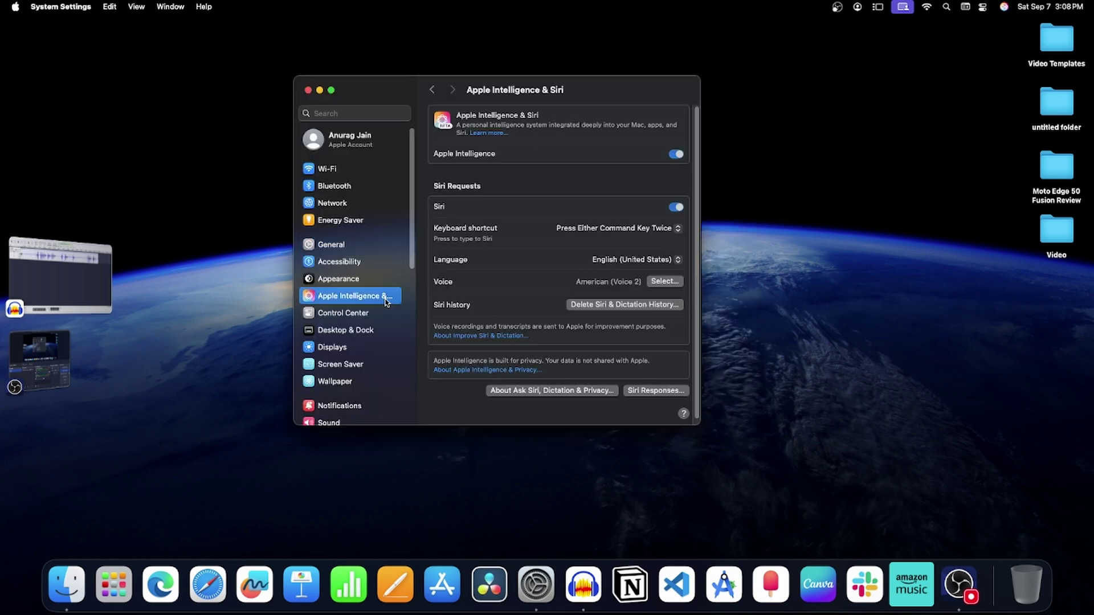
click(618, 261)
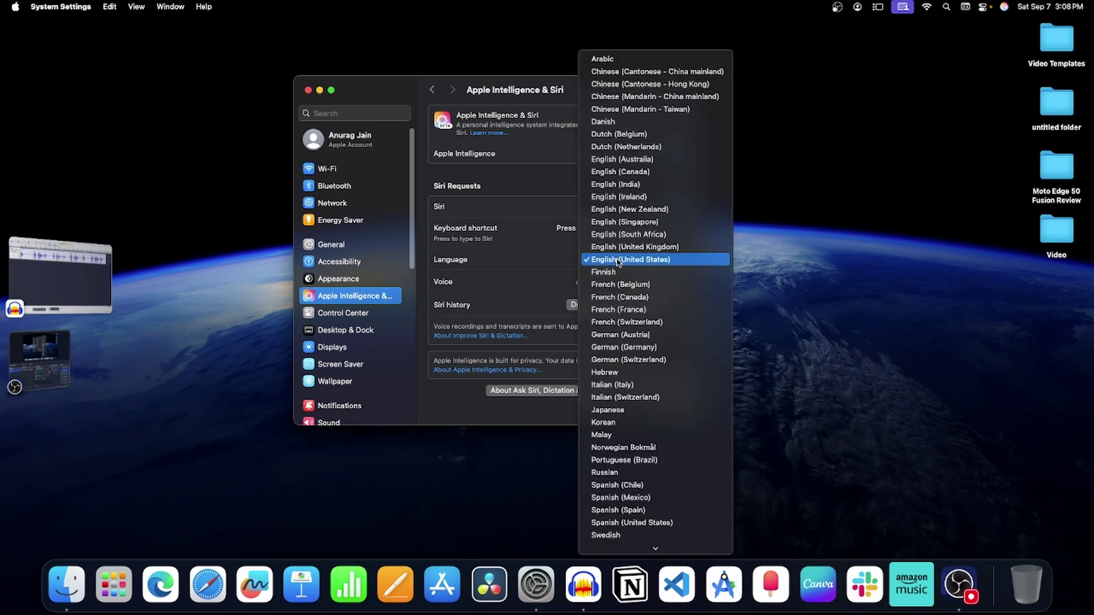
click(661, 261)
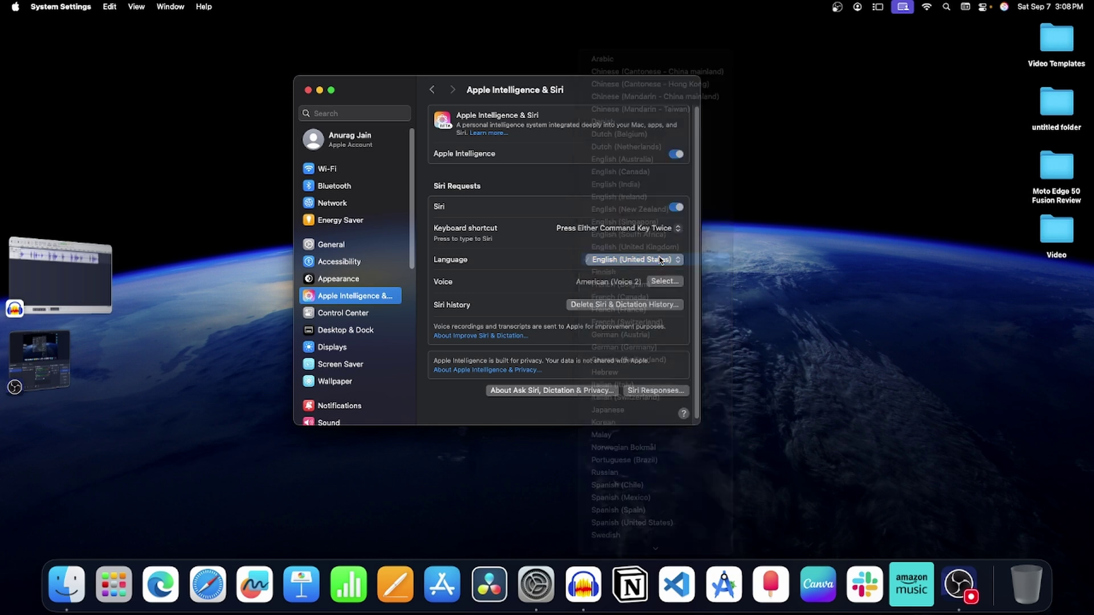
Set the region to United States under General > Language & Region.
click(343, 245)
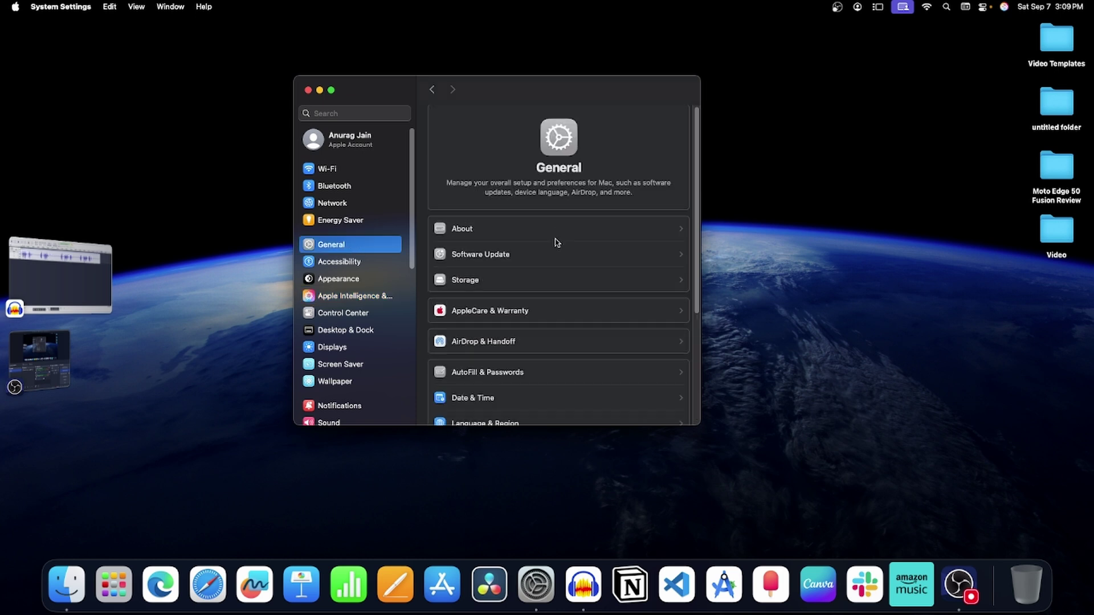
scroll(555, 242, down, 3)
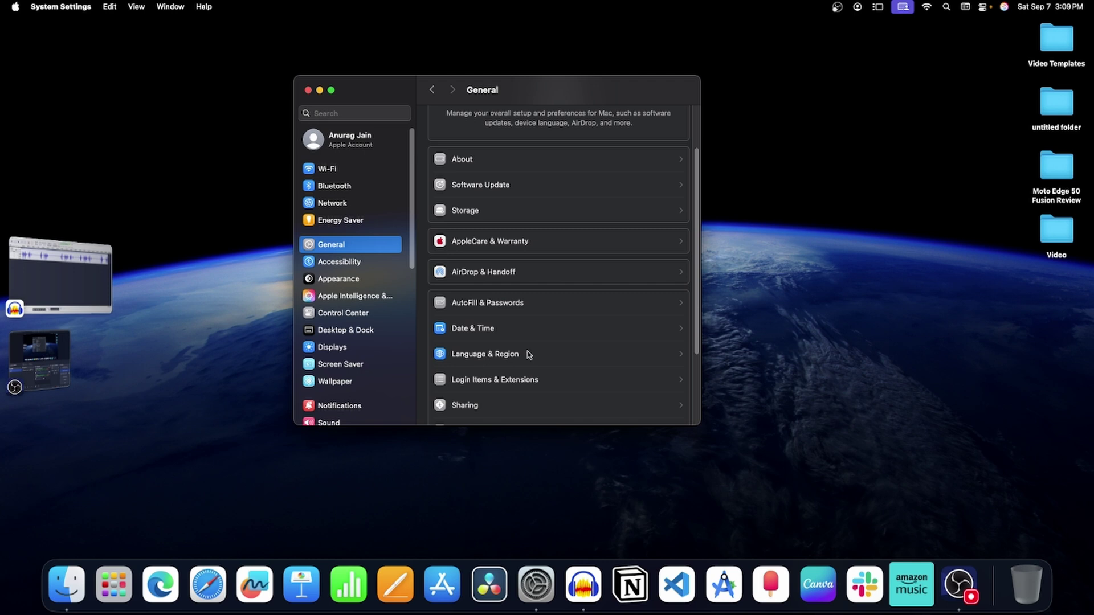
click(503, 352)
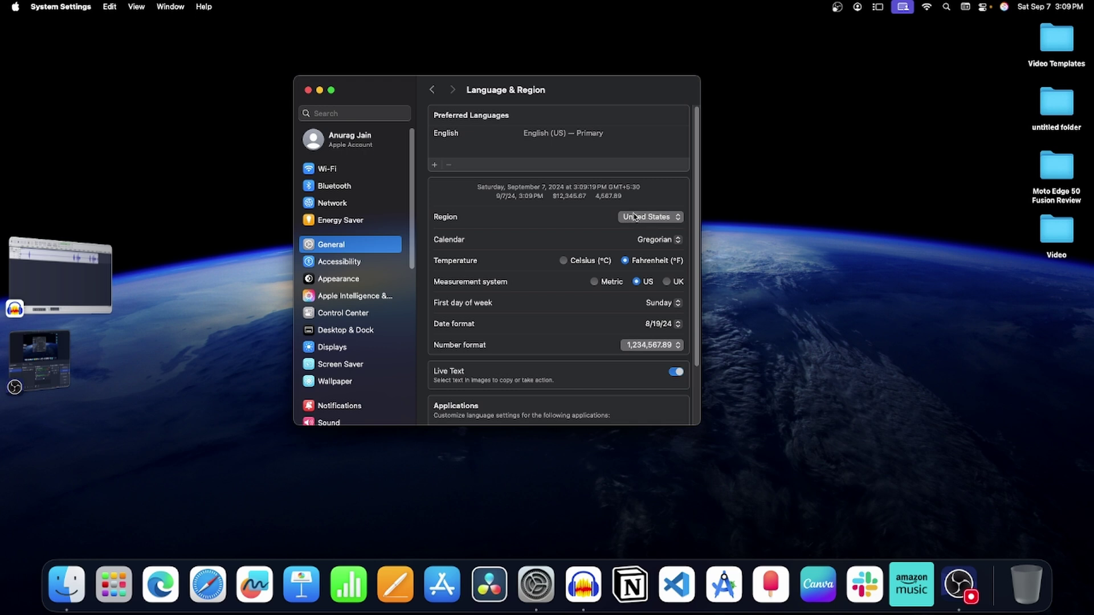
click(642, 218)
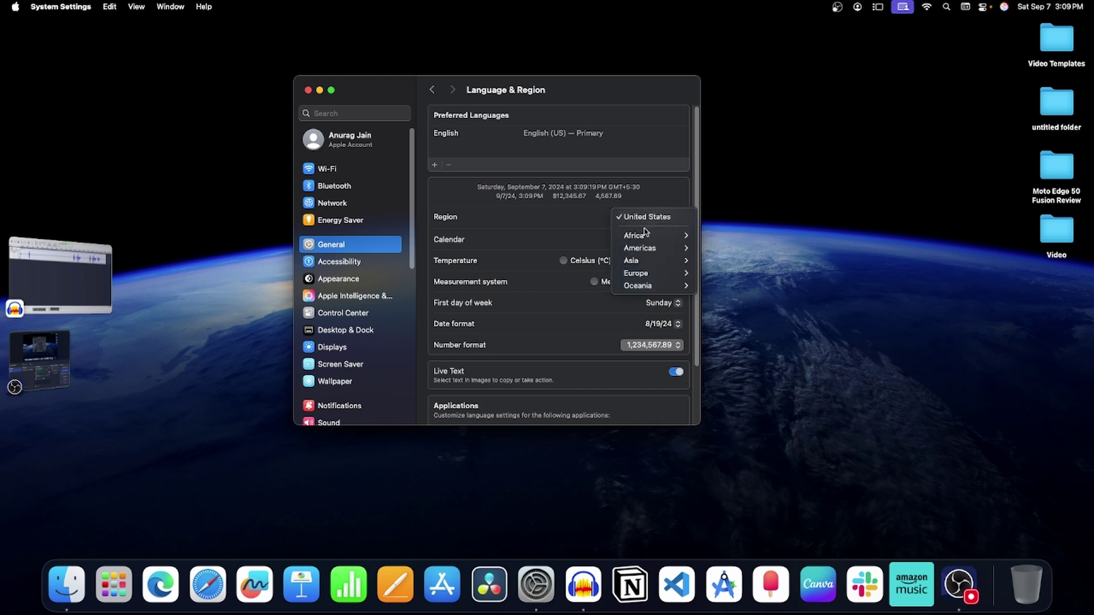
mouse_move(649, 248)
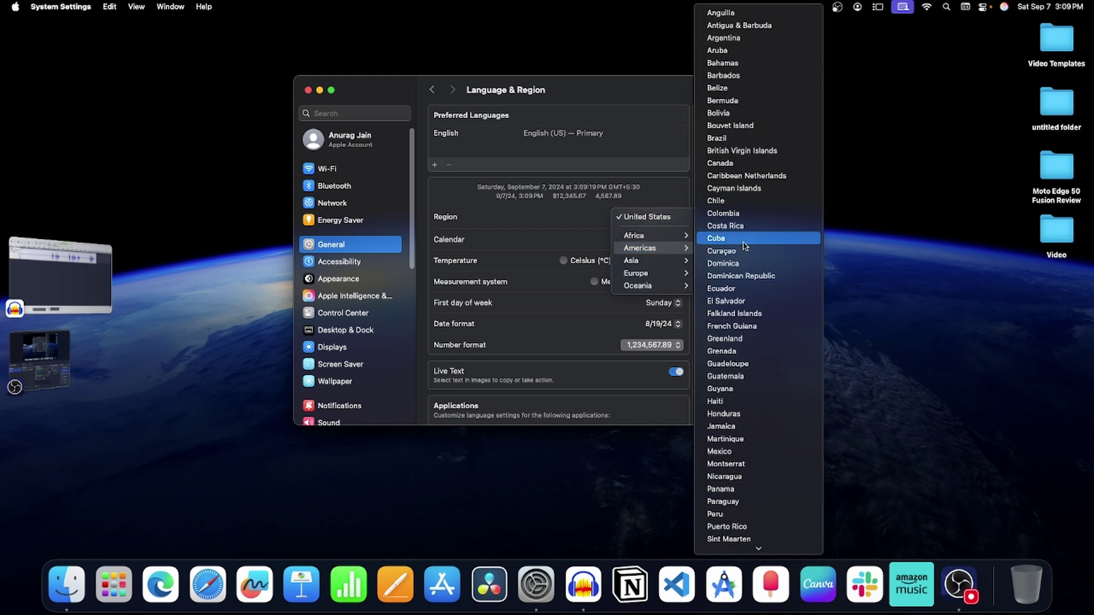
scroll(752, 244, down, 2)
scroll(753, 256, down, 5)
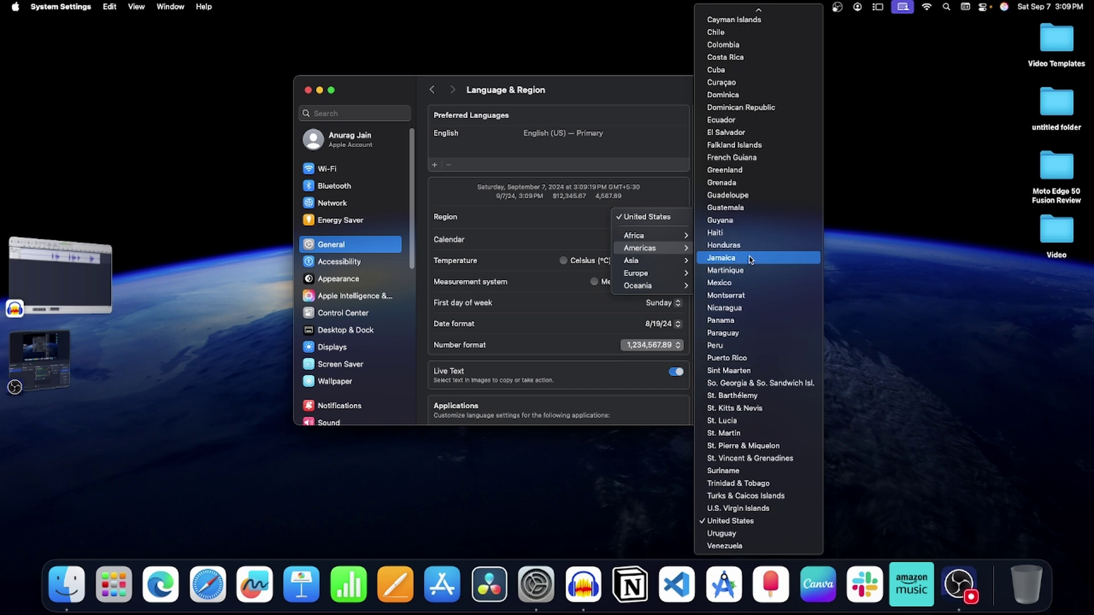
click(736, 522)
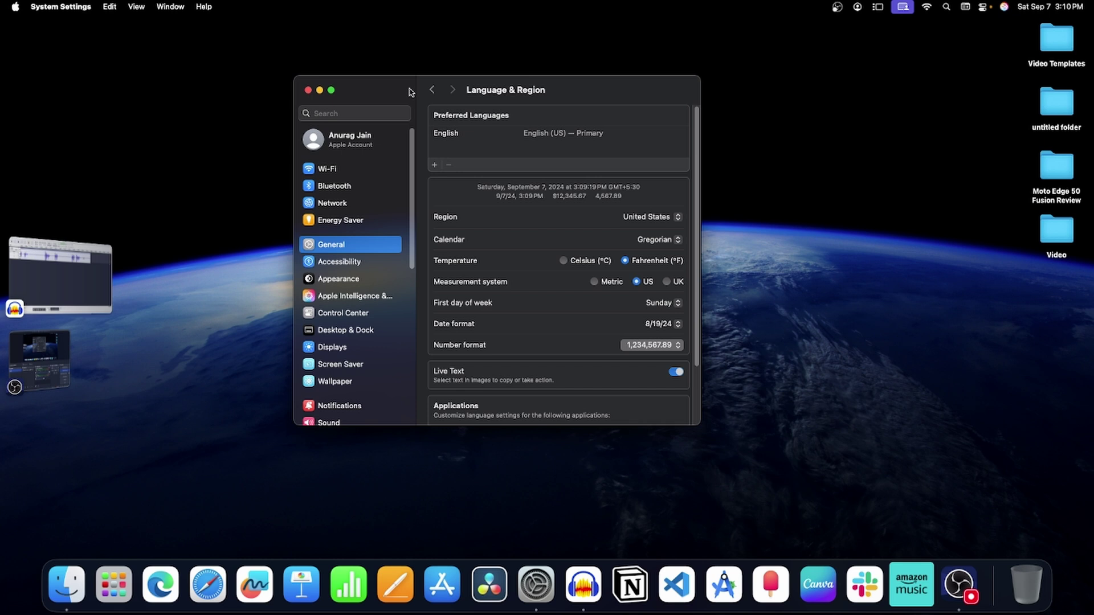
Close System Settings, then restart the Mac from the Apple menu and confirm.
click(307, 91)
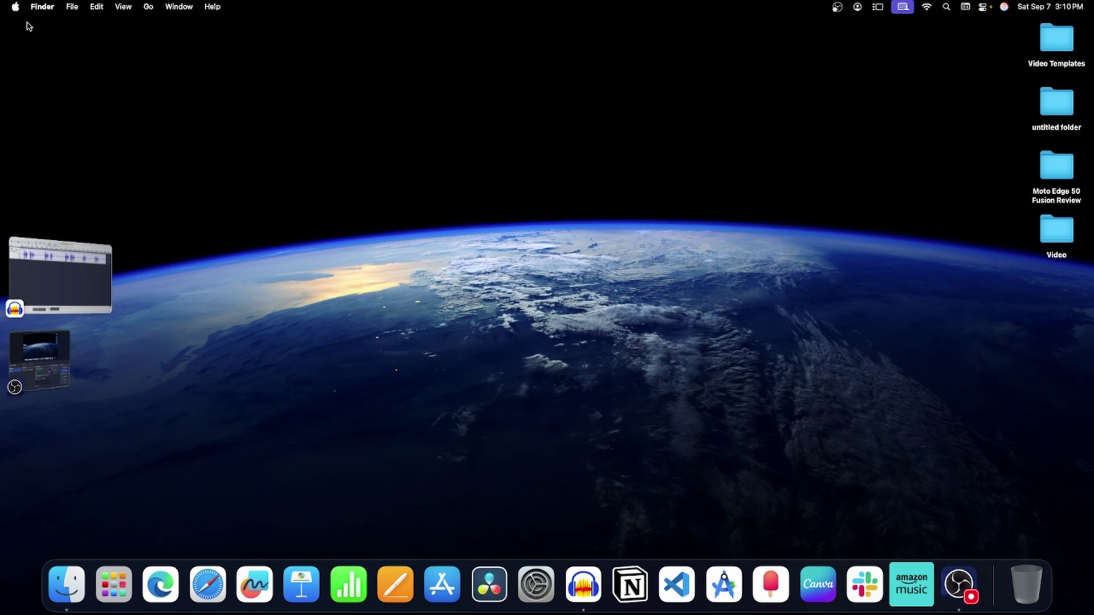
click(15, 8)
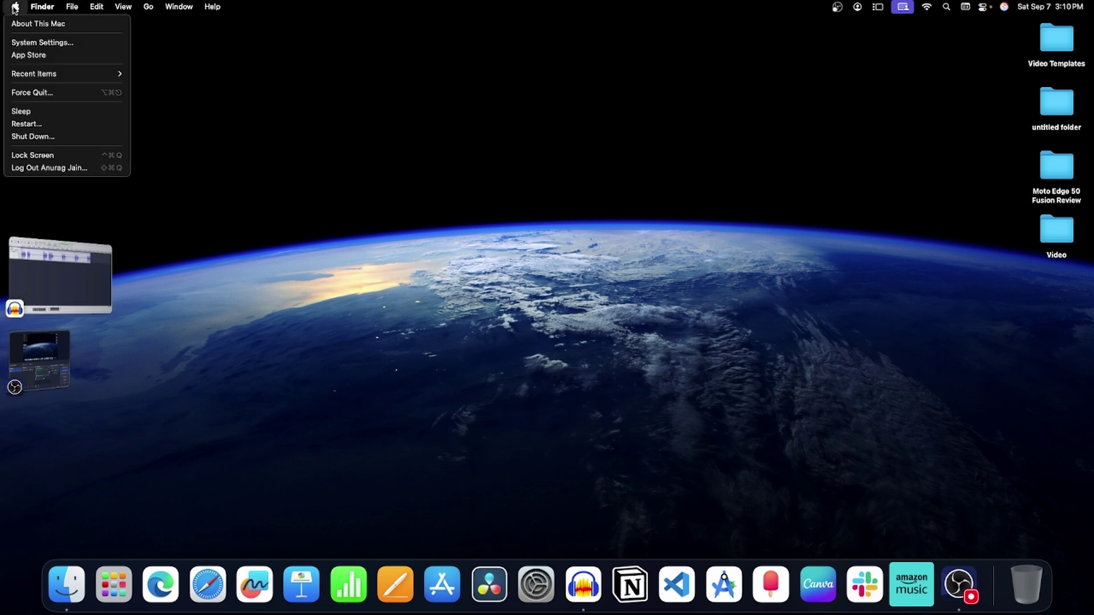
click(58, 126)
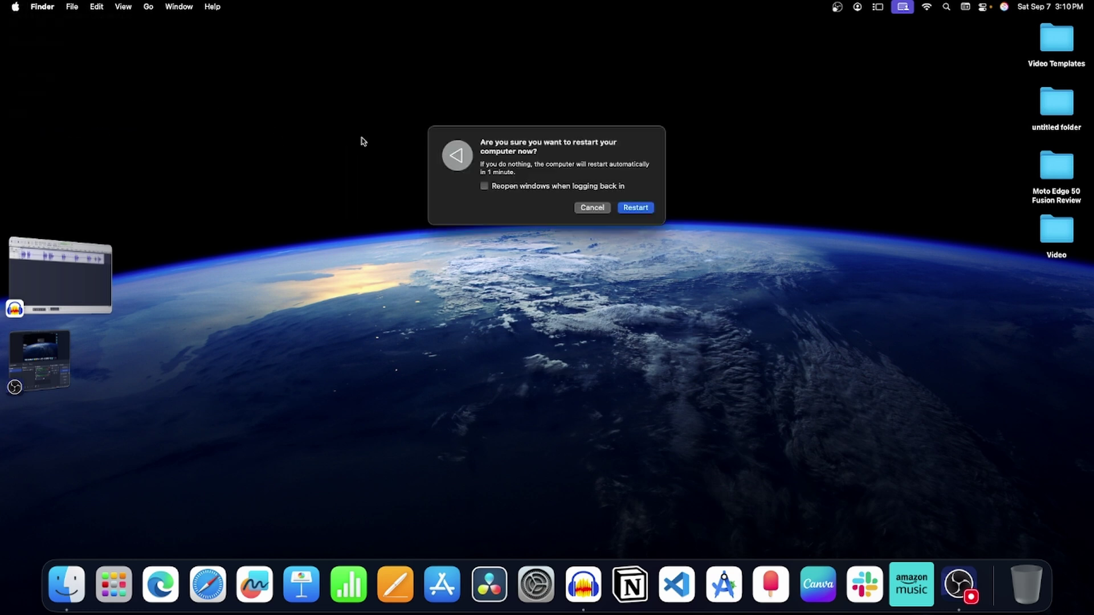
click(635, 209)
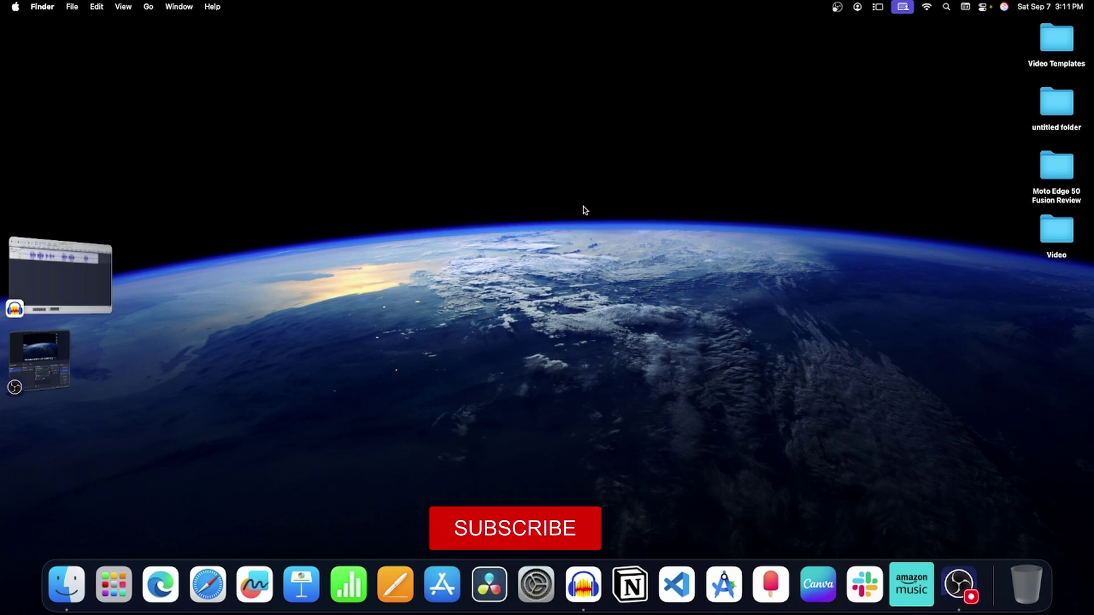